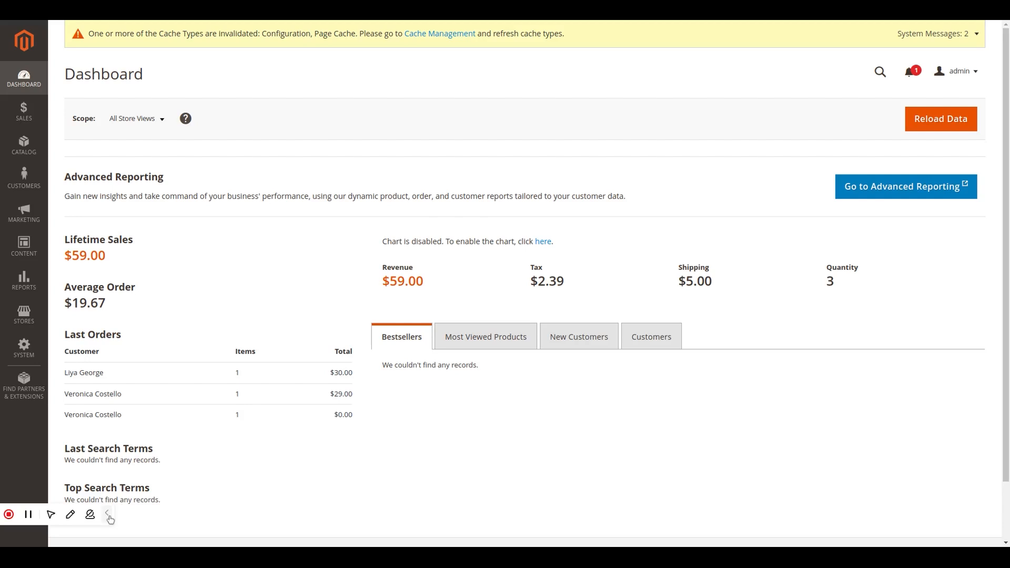
- Open the store configuration's Catalog settings and expand the Downloadable Product Options section
{"action": "left_click", "coordinate": [27, 329]}
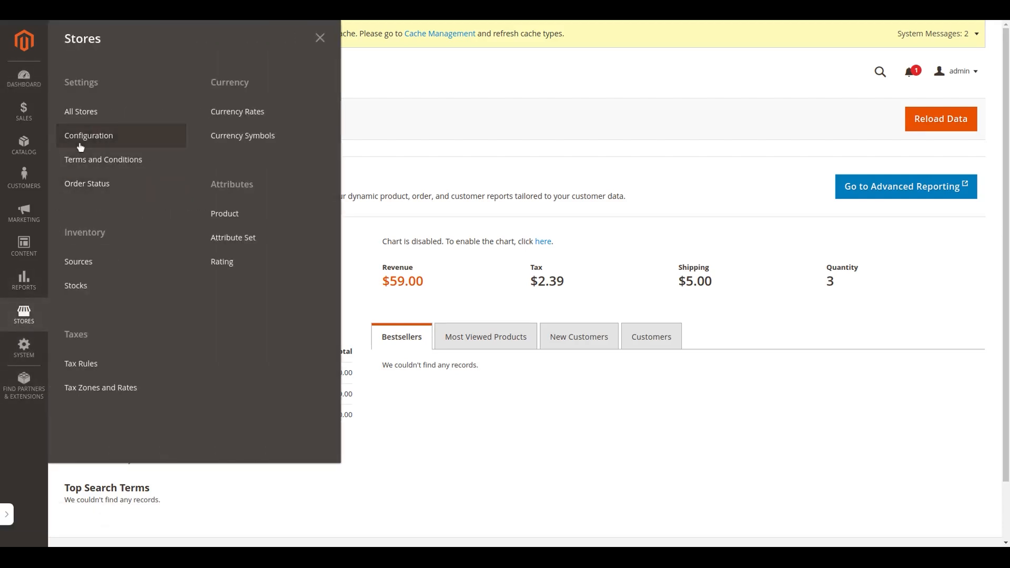
{"action": "left_click", "coordinate": [80, 148]}
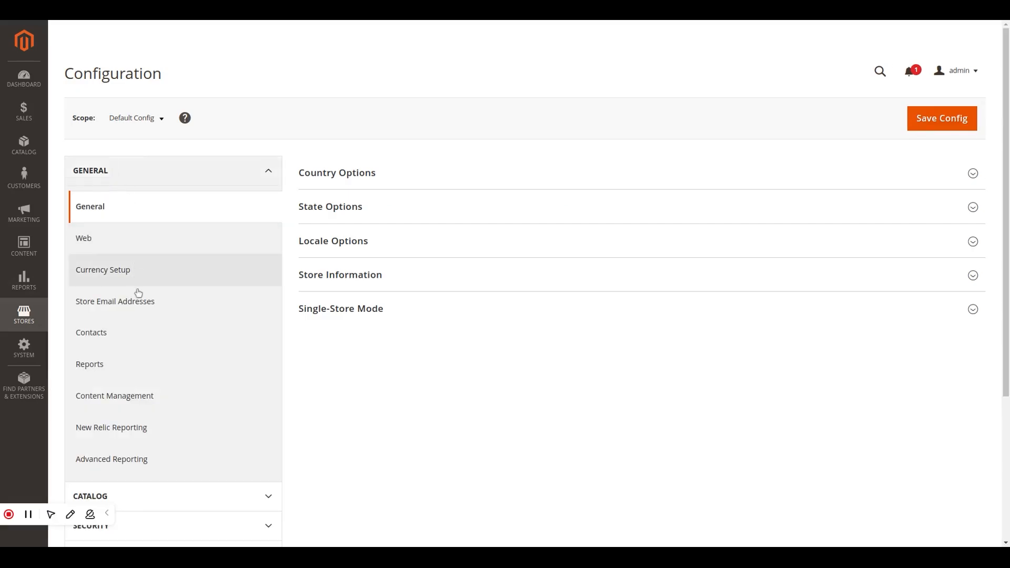
{"action": "scroll", "coordinate": [152, 427], "scroll_direction": "down", "scroll_amount": 5}
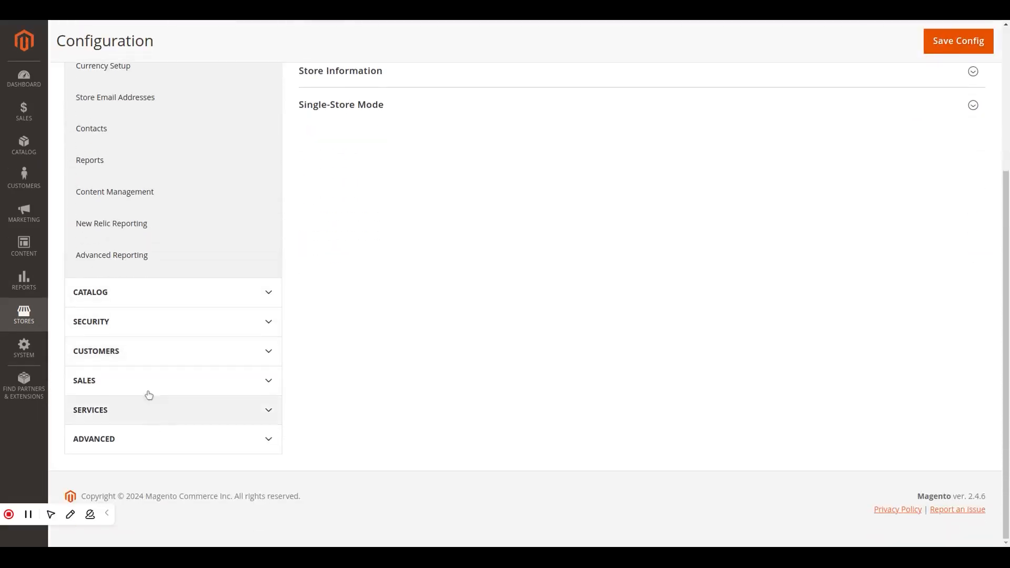
{"action": "left_click", "coordinate": [156, 301]}
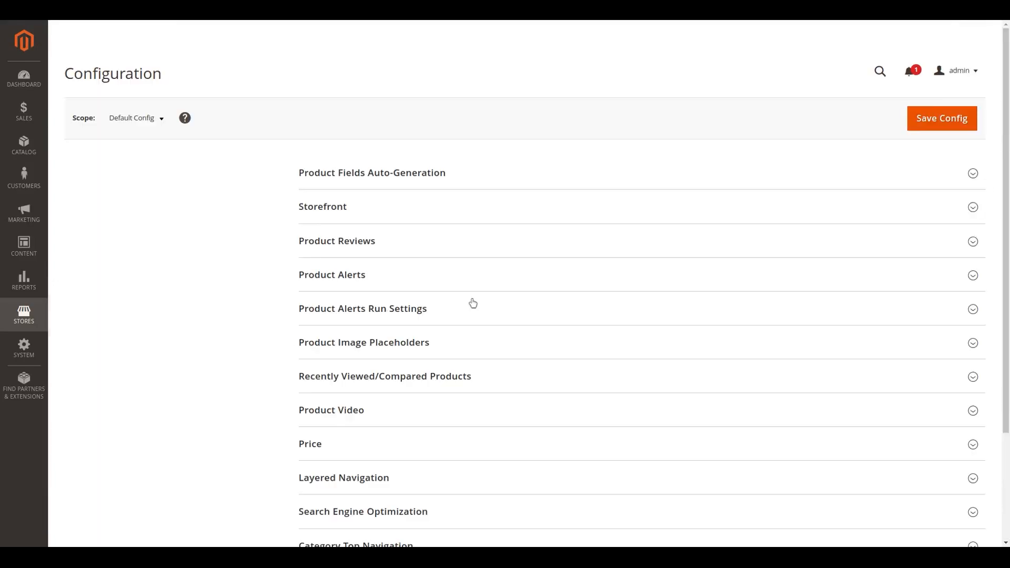
{"action": "scroll", "coordinate": [474, 302], "scroll_direction": "down", "scroll_amount": 3}
{"action": "scroll", "coordinate": [476, 303], "scroll_direction": "down", "scroll_amount": 2}
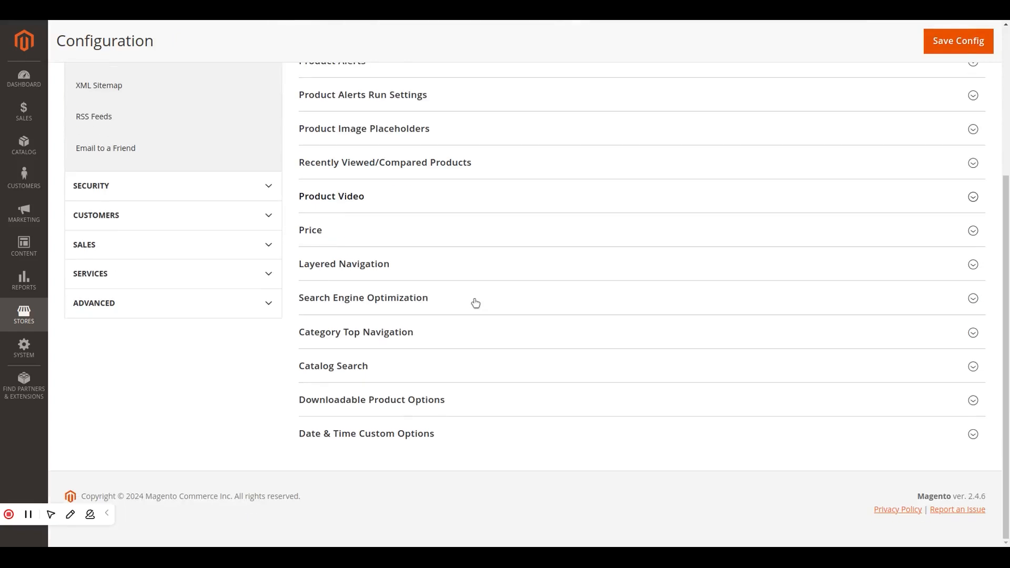
{"action": "left_click", "coordinate": [481, 405]}
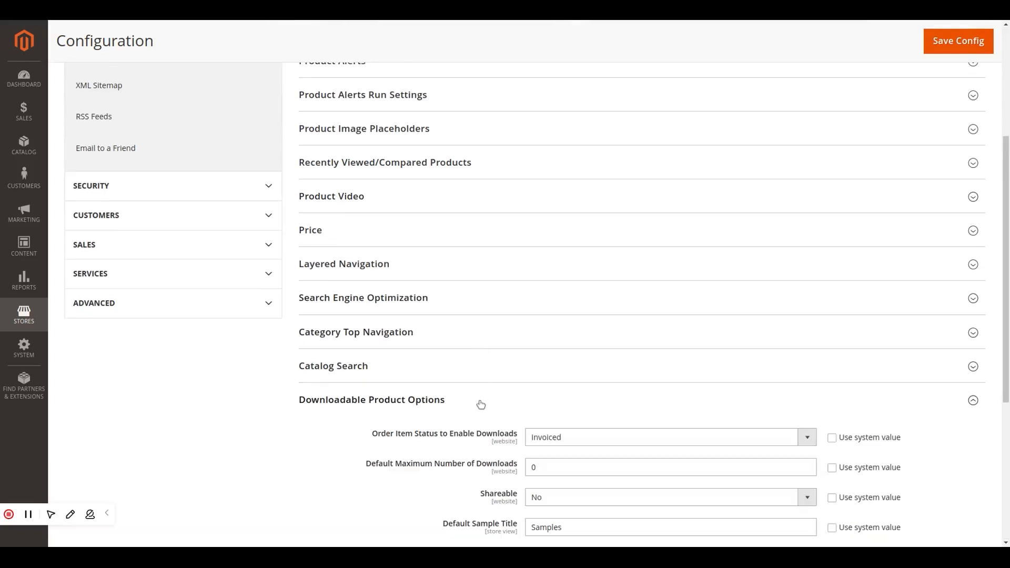
{"action": "scroll", "coordinate": [481, 404], "scroll_direction": "down", "scroll_amount": 5}
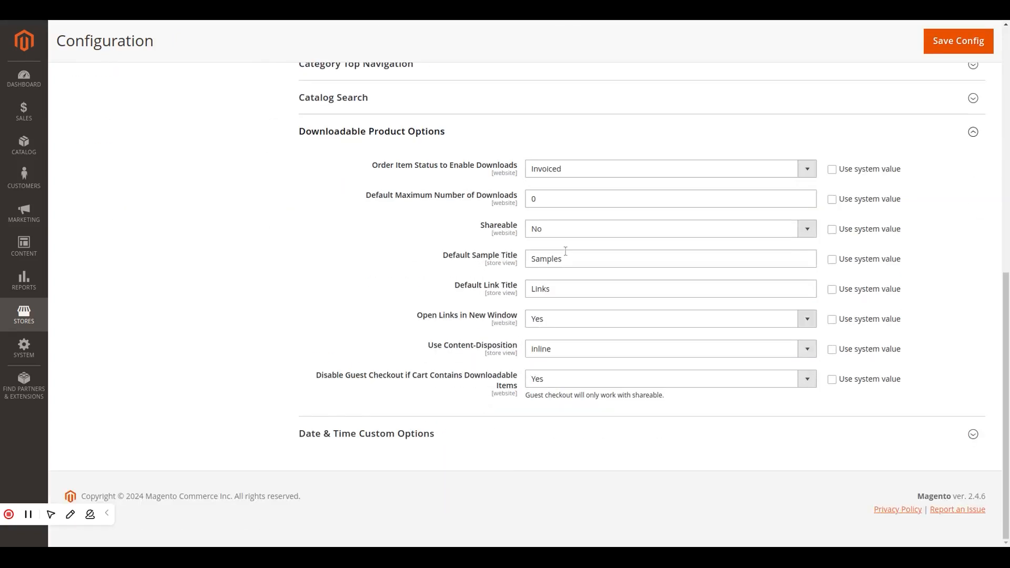
- Examine each downloadable product option, from the order item status that enables downloads to the guest checkout restriction
{"action": "left_click", "coordinate": [792, 164]}
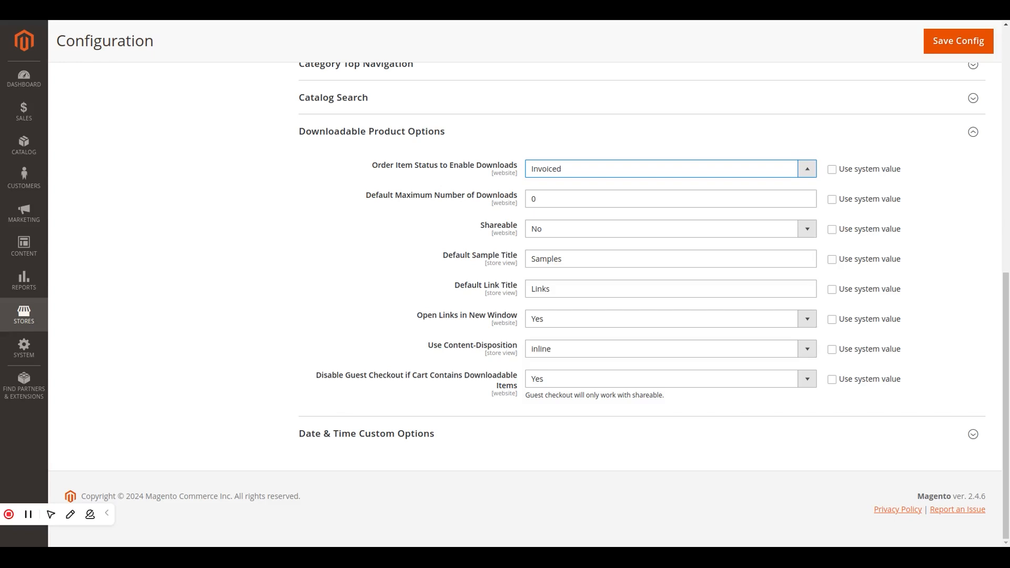
{"action": "left_click", "coordinate": [734, 204]}
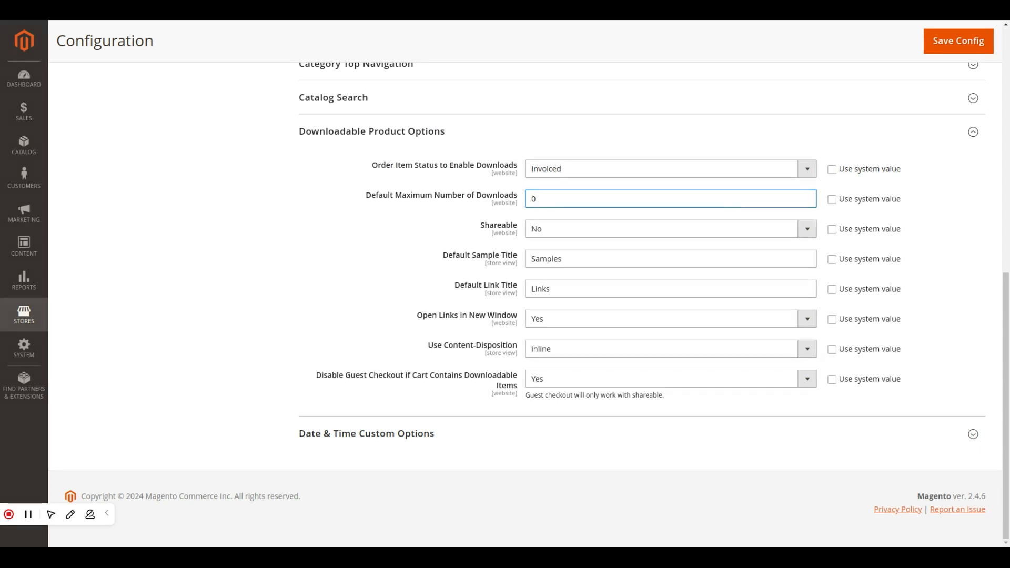
{"action": "left_click", "coordinate": [758, 233]}
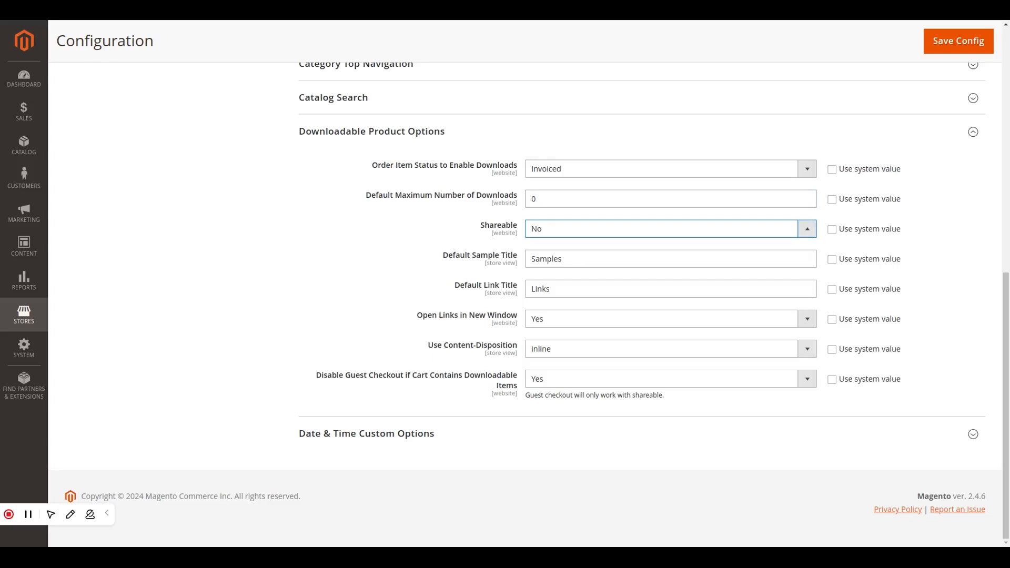
{"action": "left_click", "coordinate": [734, 259]}
{"action": "left_click", "coordinate": [758, 233]}
{"action": "left_click", "coordinate": [735, 259]}
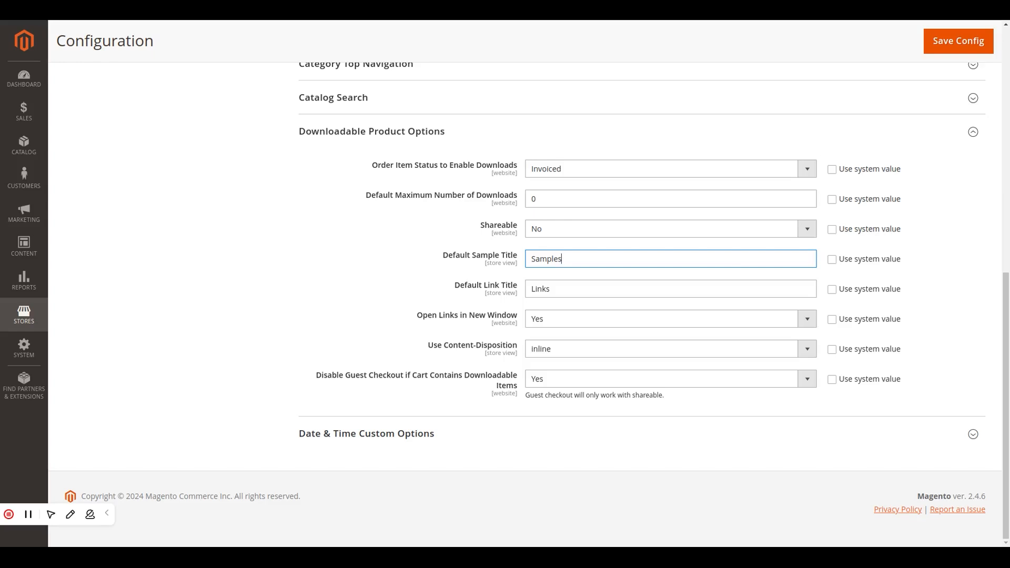
{"action": "left_click", "coordinate": [680, 287]}
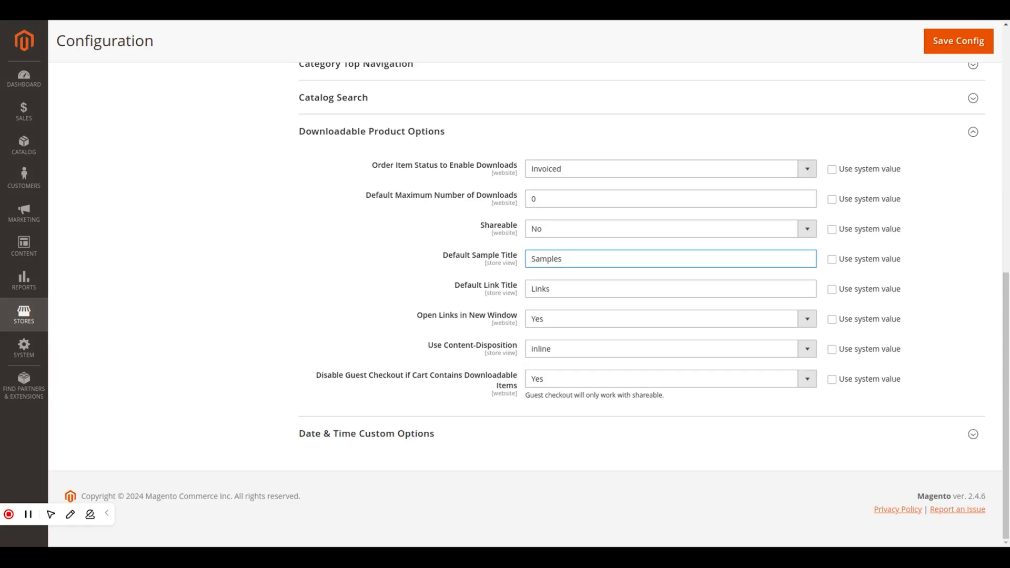
{"action": "left_click", "coordinate": [575, 290]}
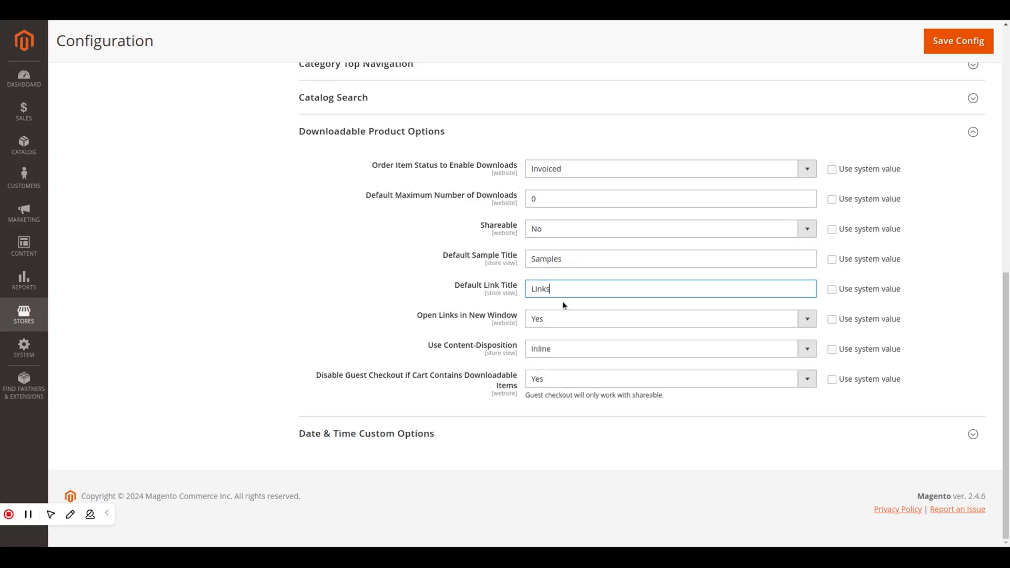
{"action": "left_click", "coordinate": [811, 322]}
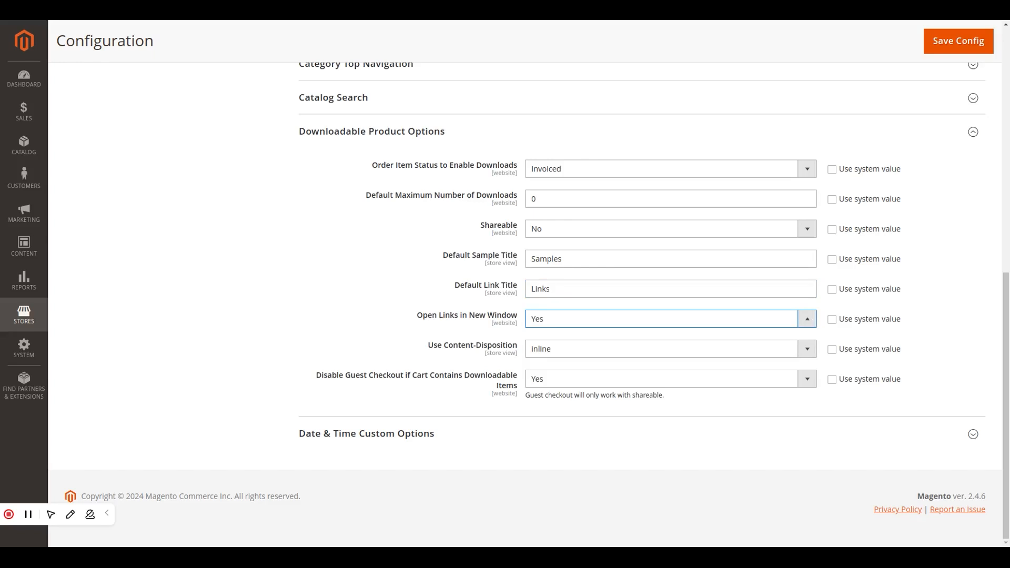
{"action": "left_click", "coordinate": [810, 320]}
{"action": "left_click", "coordinate": [804, 347]}
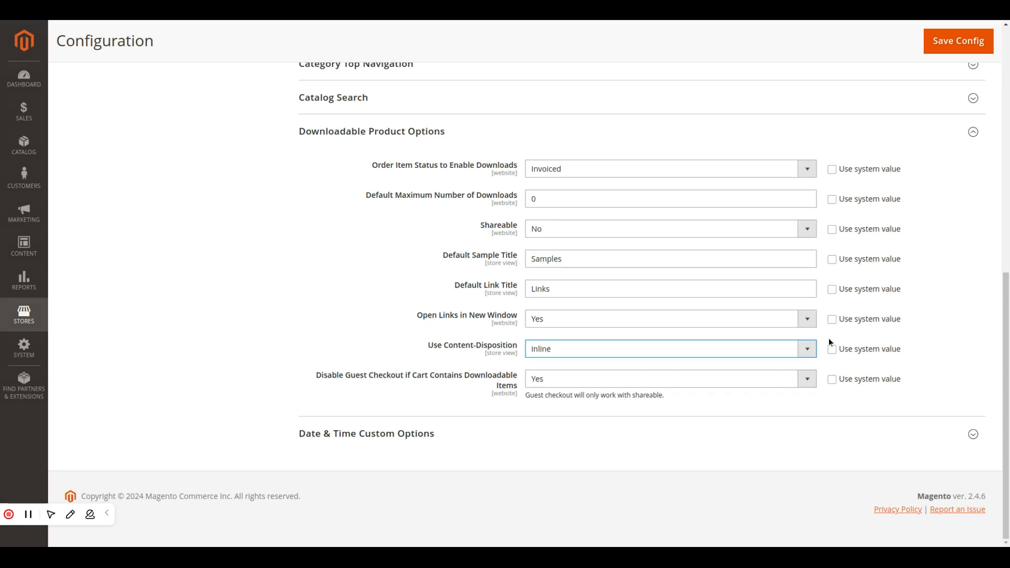
{"action": "left_click", "coordinate": [808, 380]}
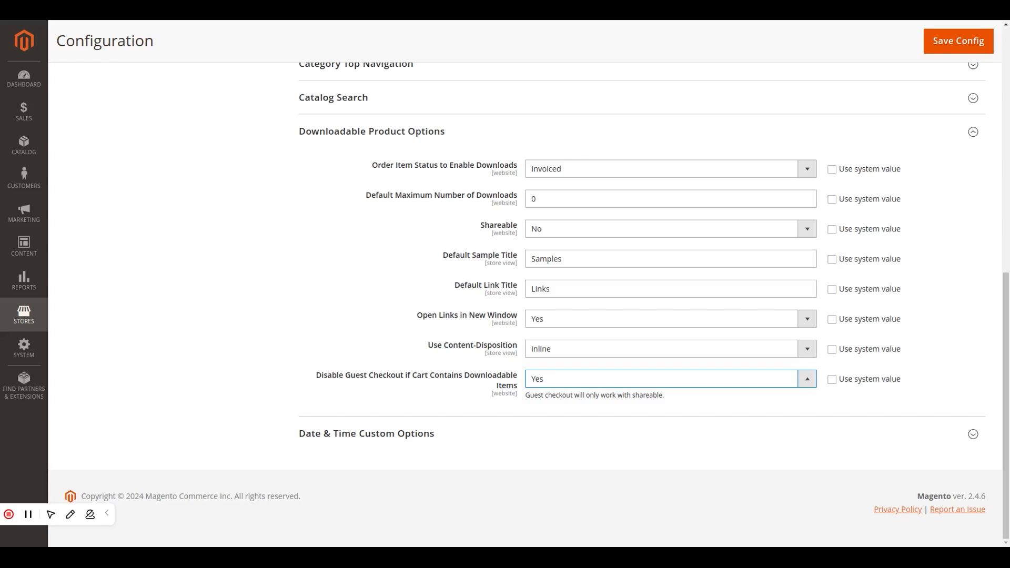
{"action": "left_click", "coordinate": [856, 406]}
- Save the catalog configuration and go to Cache Management to refresh the invalidated cache types
{"action": "left_click", "coordinate": [948, 49]}
{"action": "left_click", "coordinate": [948, 50]}
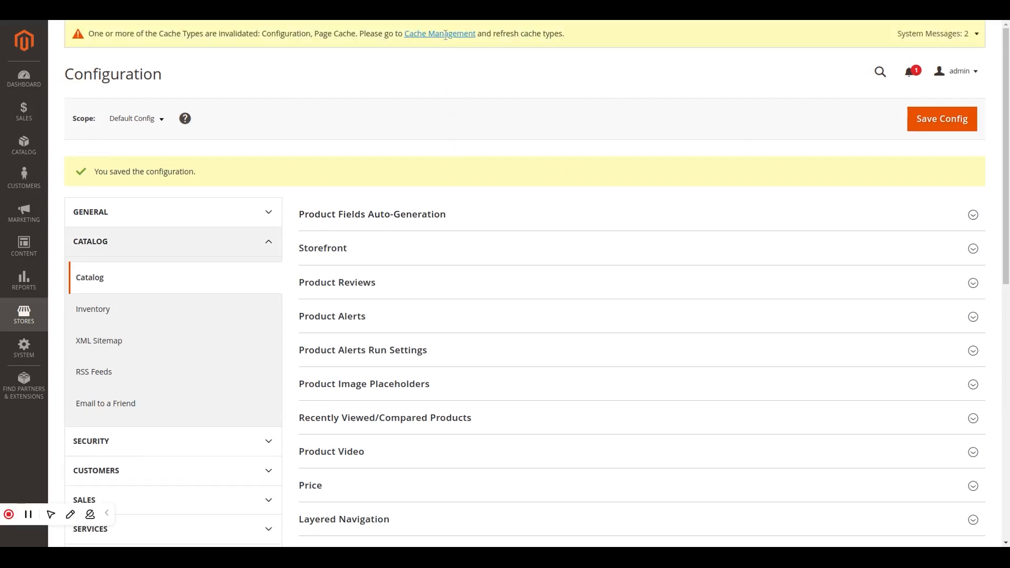
{"action": "left_click", "coordinate": [440, 33]}
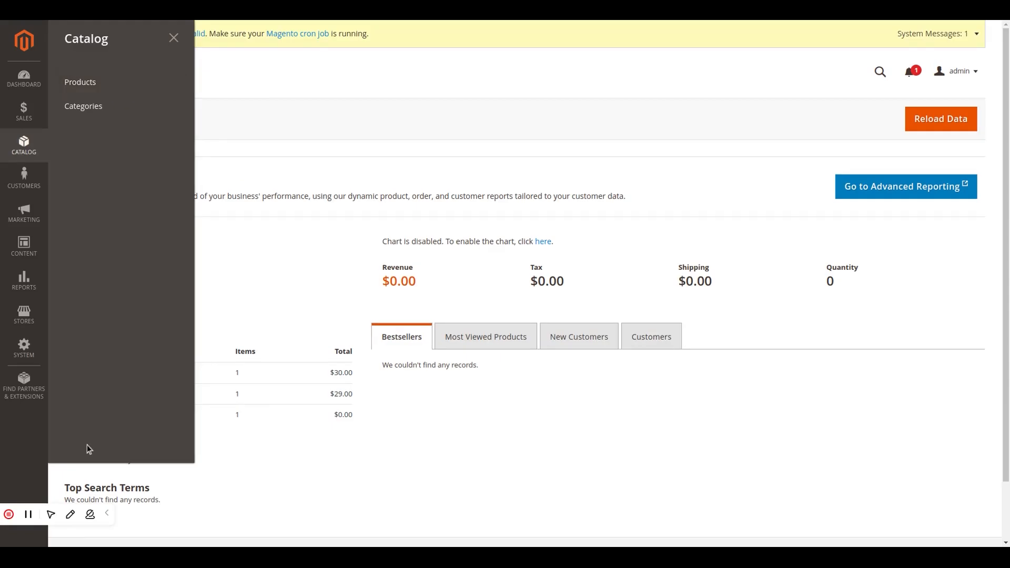
- Open the catalog's product list and start creating a new Downloadable Product
{"action": "left_click", "coordinate": [106, 516]}
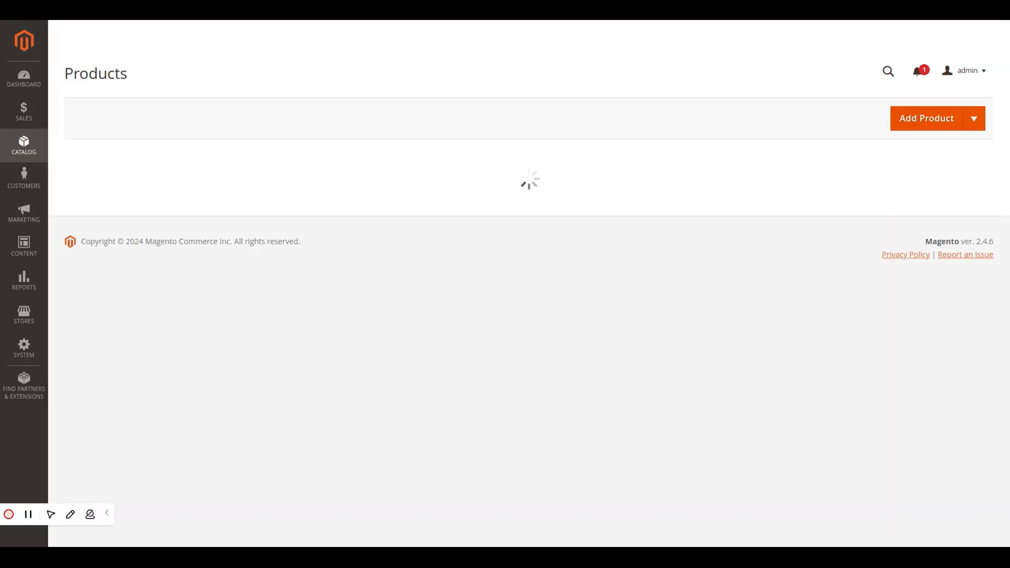
{"action": "left_click", "coordinate": [107, 515]}
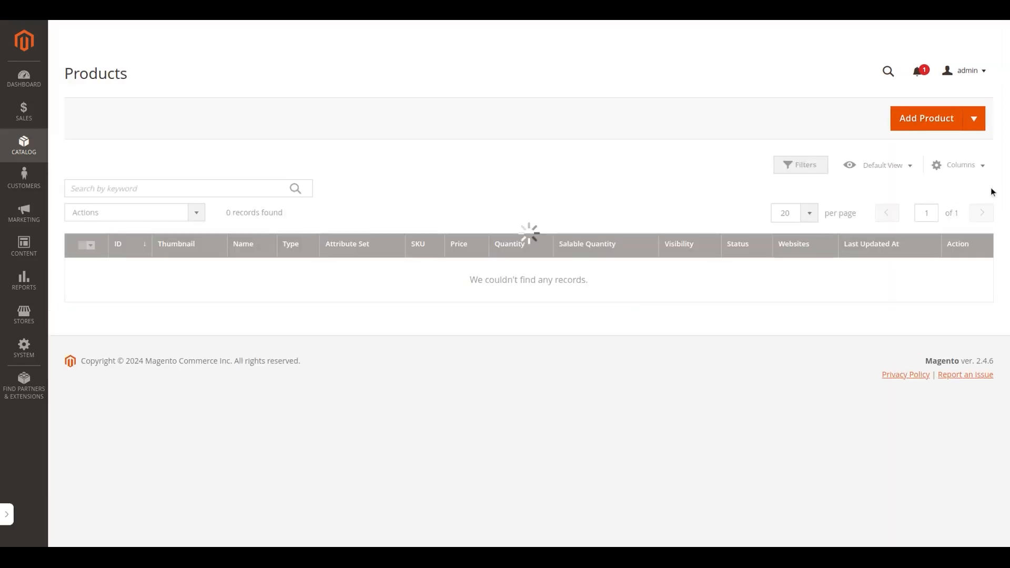
{"action": "left_click", "coordinate": [975, 119]}
{"action": "left_click", "coordinate": [929, 255]}
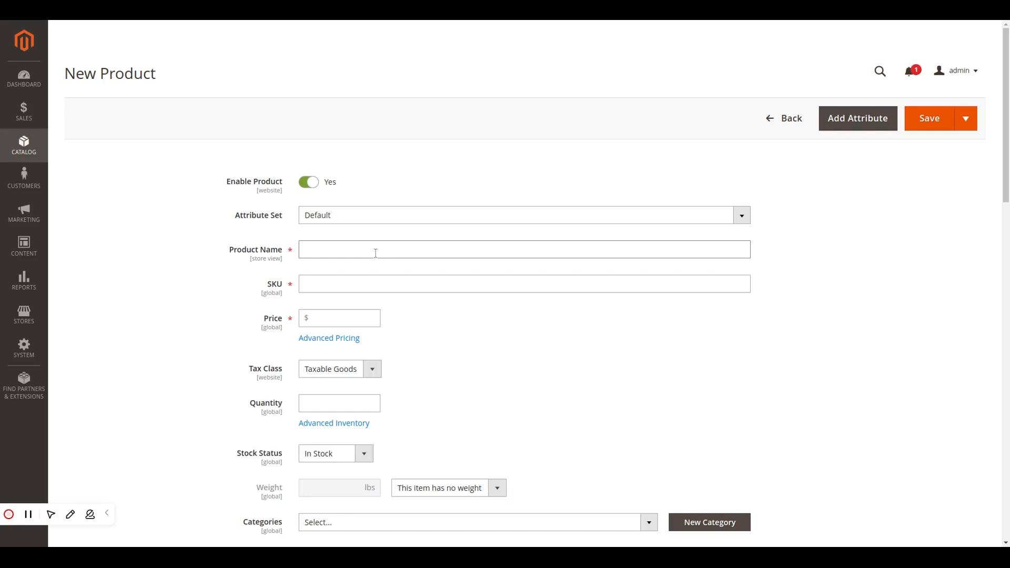
- Name the new product "codilar Tutorial", with a price of $30 and a quantity of 100
{"action": "left_click", "coordinate": [376, 252]}
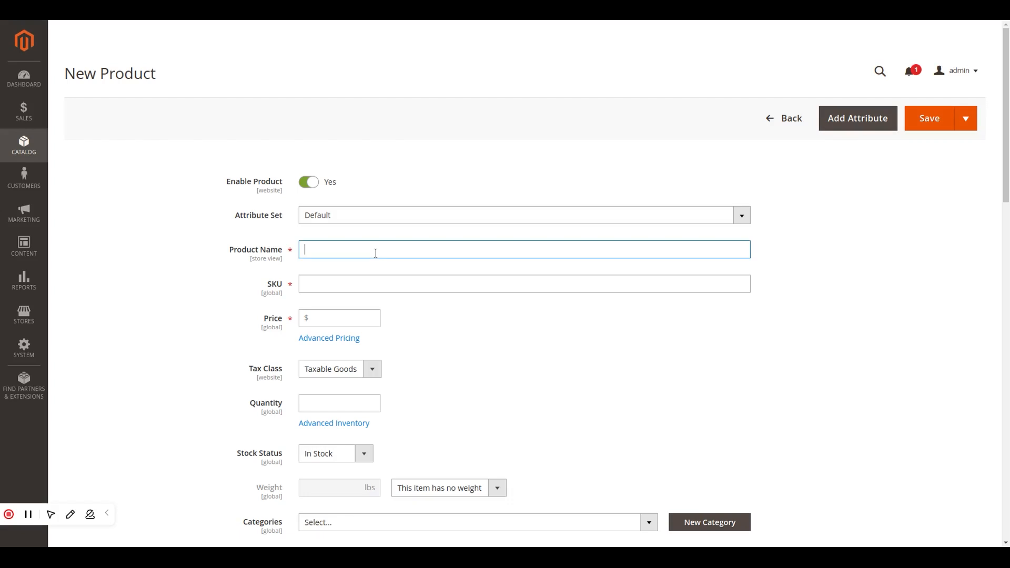
{"action": "left_click", "coordinate": [379, 269]}
{"action": "left_click", "coordinate": [360, 313]}
{"action": "type", "text": "30"}
{"action": "scroll", "coordinate": [360, 295], "scroll_direction": "down", "scroll_amount": 3}
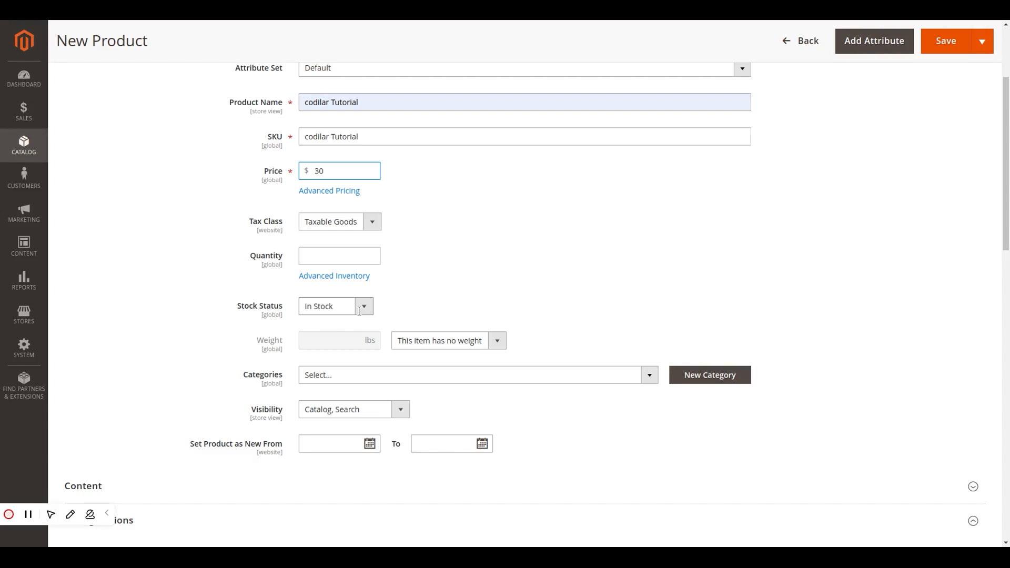
{"action": "left_click", "coordinate": [360, 262]}
{"action": "type", "text": "100"}
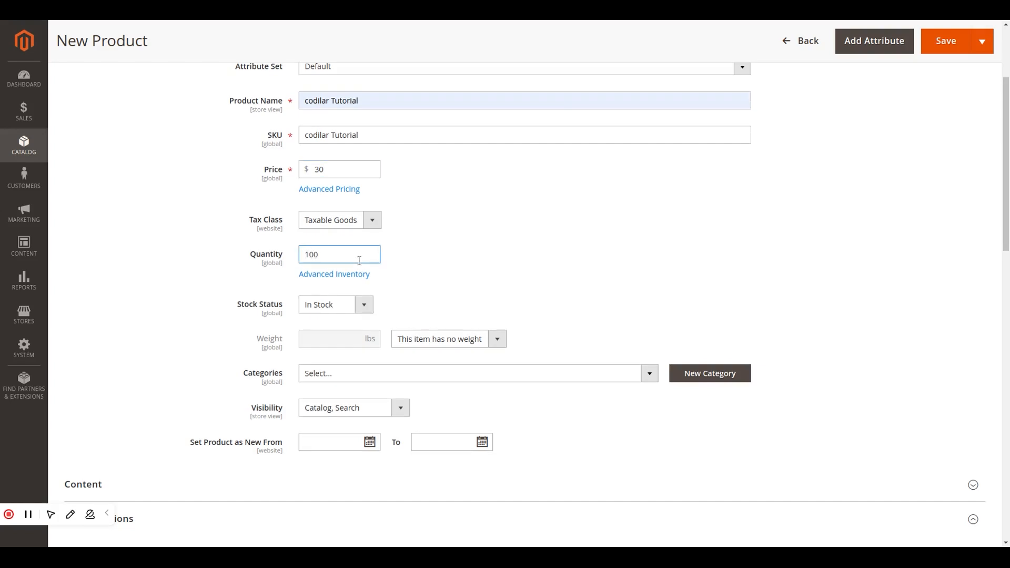
- Assign the product to the Default Category and What's New categories
{"action": "scroll", "coordinate": [359, 261], "scroll_direction": "down", "scroll_amount": 2}
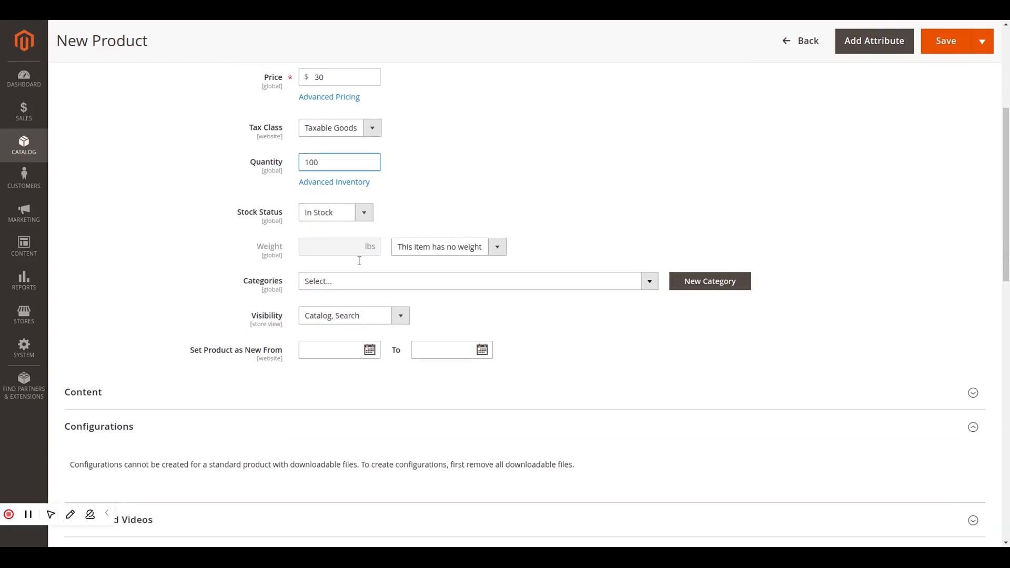
{"action": "left_click", "coordinate": [360, 280]}
{"action": "left_click", "coordinate": [343, 334]}
{"action": "scroll", "coordinate": [340, 336], "scroll_direction": "down", "scroll_amount": 5}
{"action": "scroll", "coordinate": [341, 335], "scroll_direction": "up", "scroll_amount": 3}
{"action": "left_click", "coordinate": [368, 335]}
{"action": "left_click", "coordinate": [456, 365]}
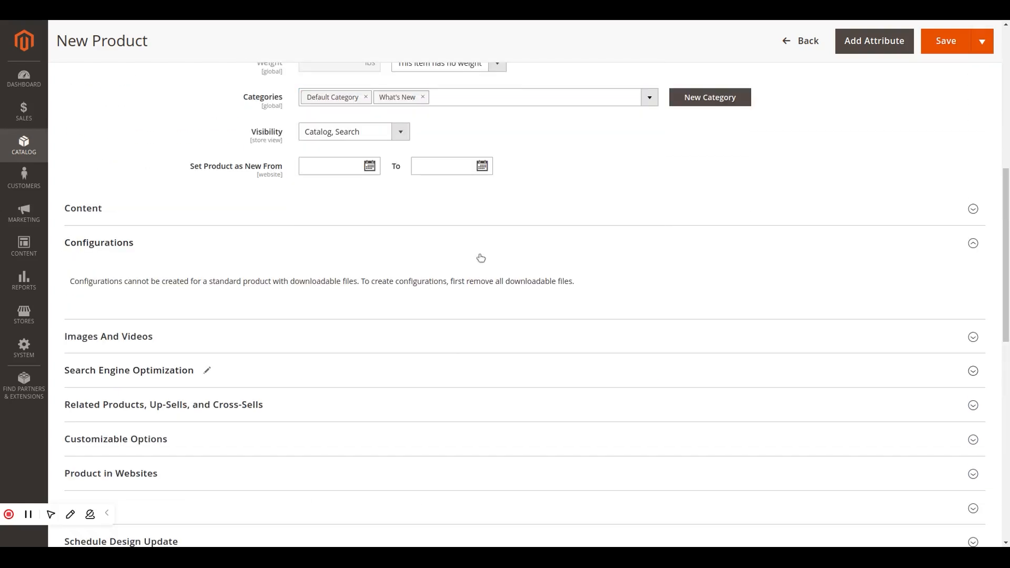
- Add a download link row titled "Codilar tutorial" to the Links in the product's Downloadable Information
{"action": "scroll", "coordinate": [481, 258], "scroll_direction": "up", "scroll_amount": 5}
{"action": "scroll", "coordinate": [480, 258], "scroll_direction": "up", "scroll_amount": 1}
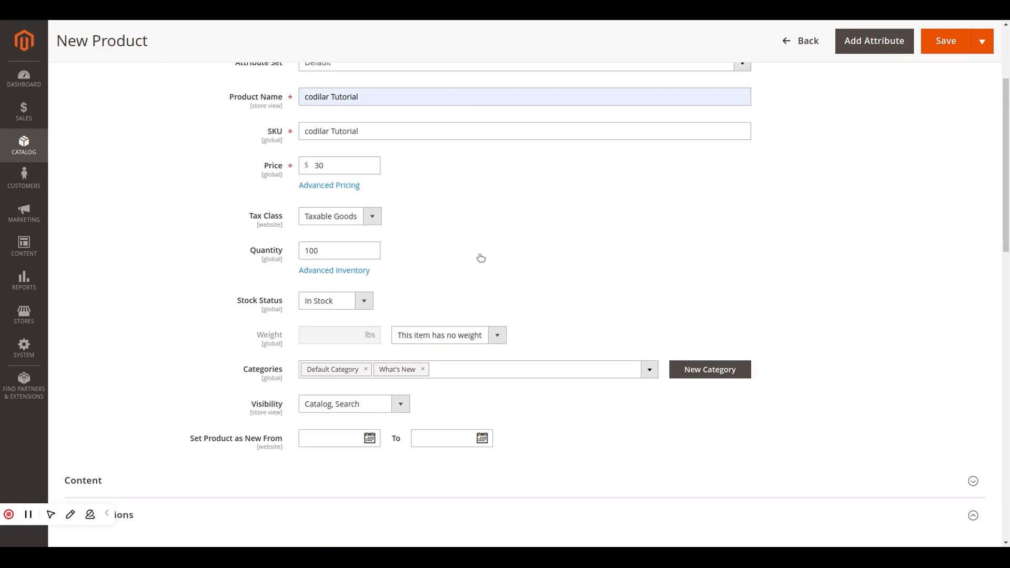
{"action": "scroll", "coordinate": [480, 258], "scroll_direction": "down", "scroll_amount": 2}
{"action": "scroll", "coordinate": [480, 258], "scroll_direction": "down", "scroll_amount": 5}
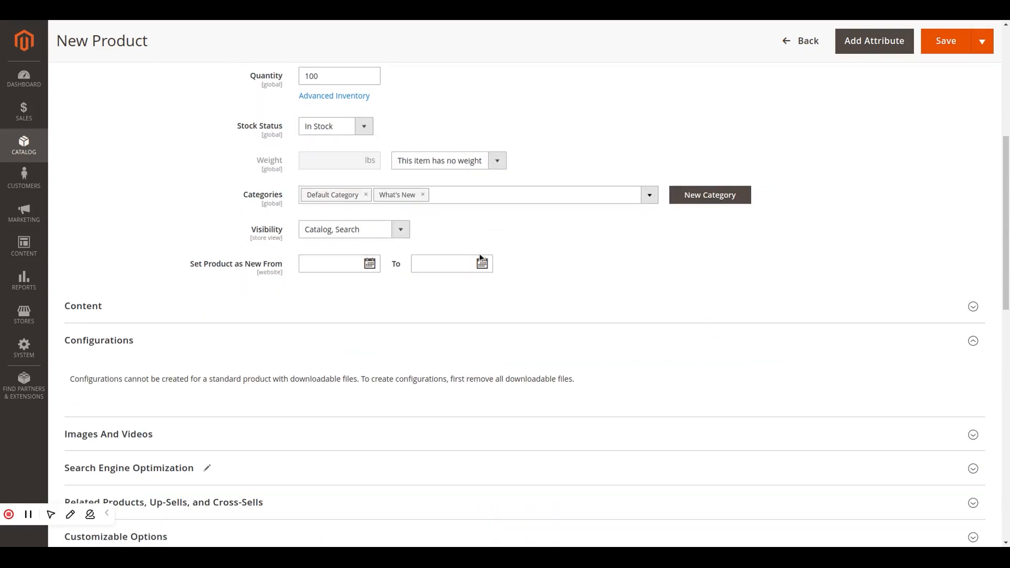
{"action": "scroll", "coordinate": [480, 258], "scroll_direction": "down", "scroll_amount": 5}
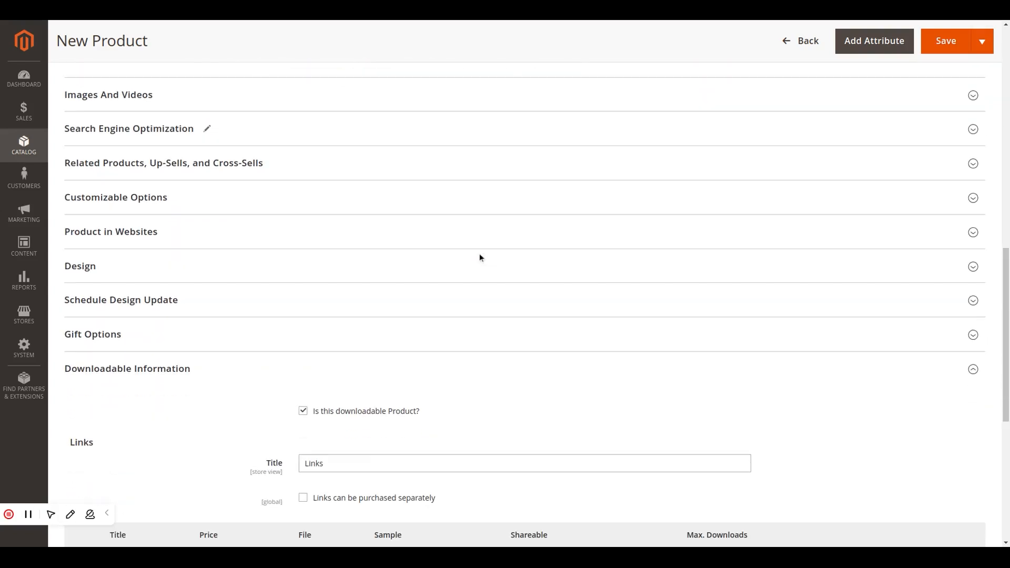
{"action": "scroll", "coordinate": [479, 253], "scroll_direction": "down", "scroll_amount": 1}
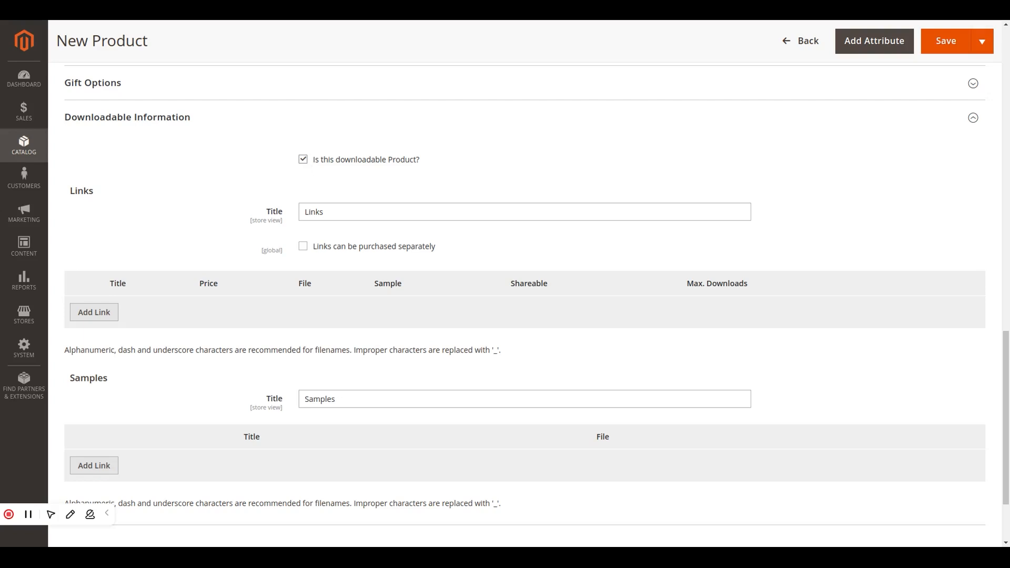
{"action": "left_click", "coordinate": [110, 316]}
{"action": "left_click", "coordinate": [116, 313]}
{"action": "type", "text": "Codi"}
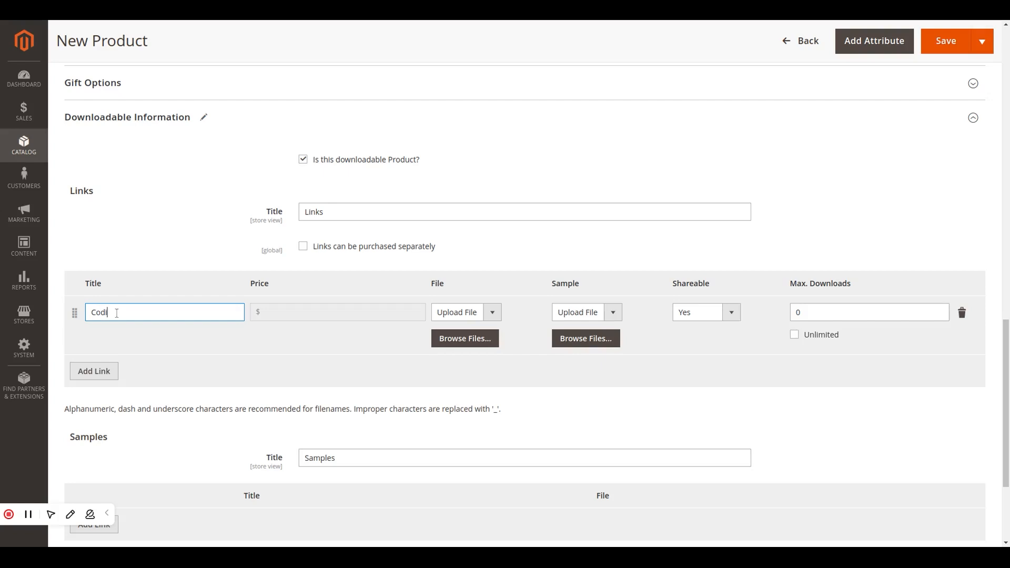
{"action": "type", "text": "lar tutorial"}
- Upload Frame 91.pdf as both the link's file and its sample, and set its maximum downloads to 5
{"action": "left_click", "coordinate": [458, 307]}
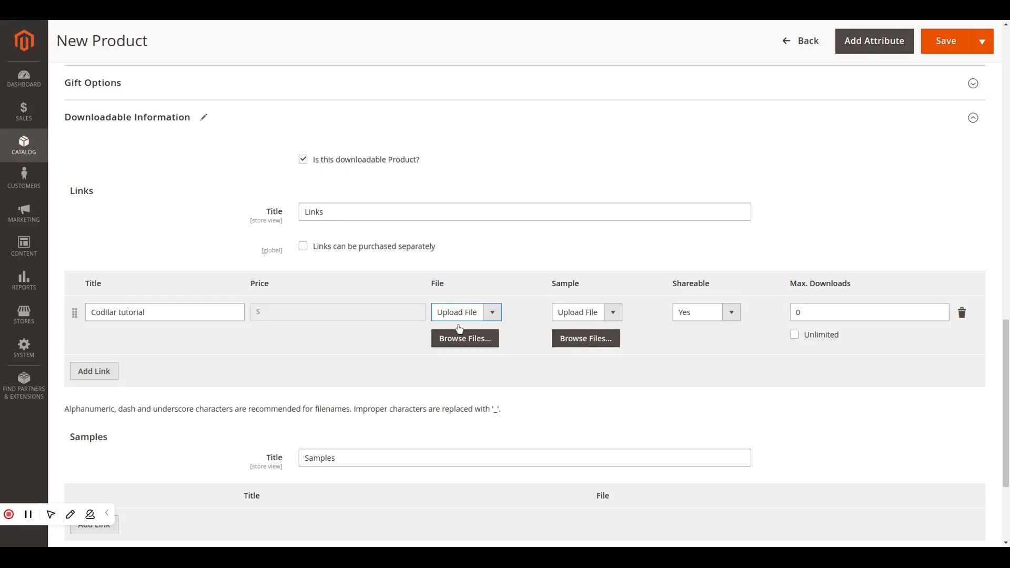
{"action": "left_click", "coordinate": [464, 341]}
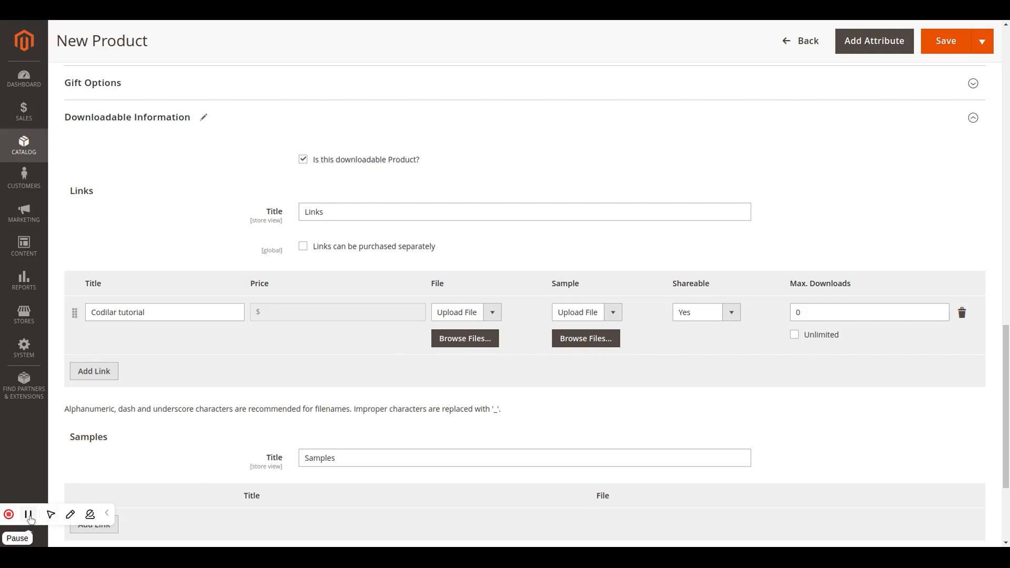
{"action": "scroll", "coordinate": [30, 516], "scroll_direction": "down", "scroll_amount": 3}
{"action": "left_click", "coordinate": [442, 224]}
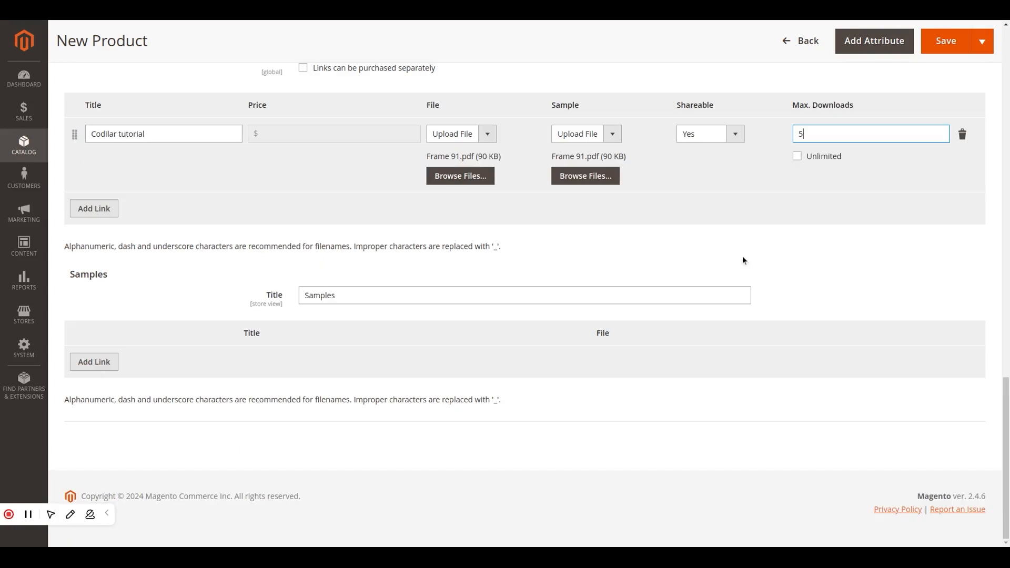
- Add a row titled "Codilar Tutorial" to the product's Samples and upload a file for it
{"action": "left_click", "coordinate": [95, 365]}
{"action": "left_click", "coordinate": [173, 363]}
{"action": "type", "text": "Codila"}
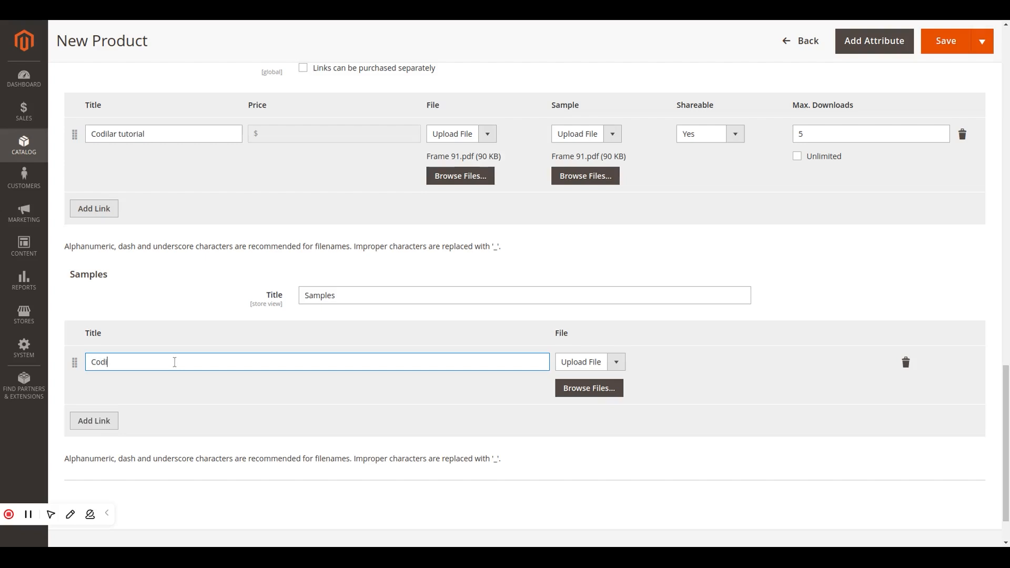
{"action": "type", "text": "r Tu"}
{"action": "type", "text": "to"}
{"action": "type", "text": "ir"}
{"action": "key", "text": "BackSpace"}
{"action": "type", "text": "rial"}
{"action": "key", "text": "Left"}
{"action": "key", "text": "Left"}
{"action": "key", "text": "BackSpace"}
{"action": "left_click", "coordinate": [596, 388]}
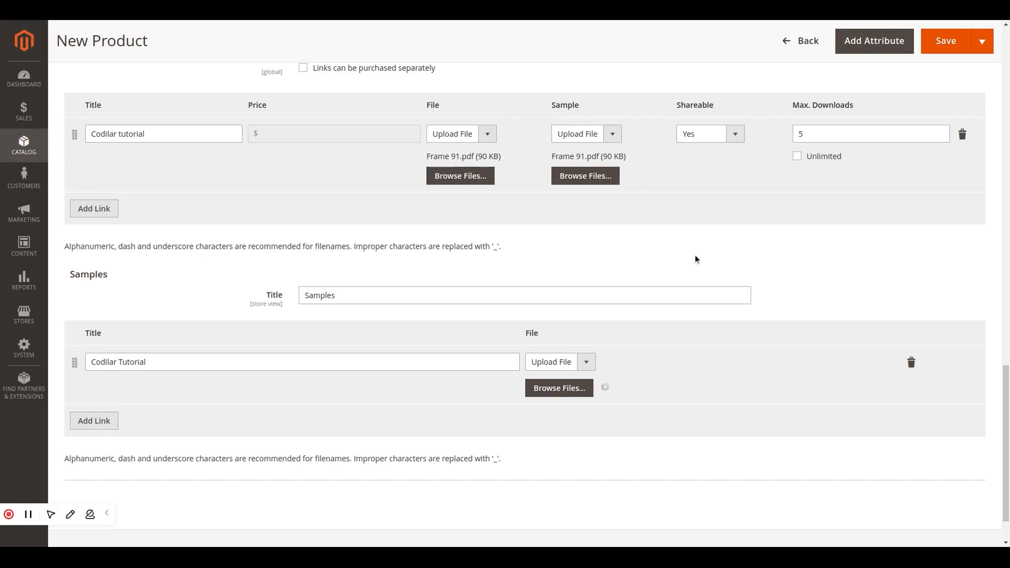
- Save the new downloadable product codilar Tutorial with its download link and sample
{"action": "scroll", "coordinate": [696, 259], "scroll_direction": "down", "scroll_amount": 2}
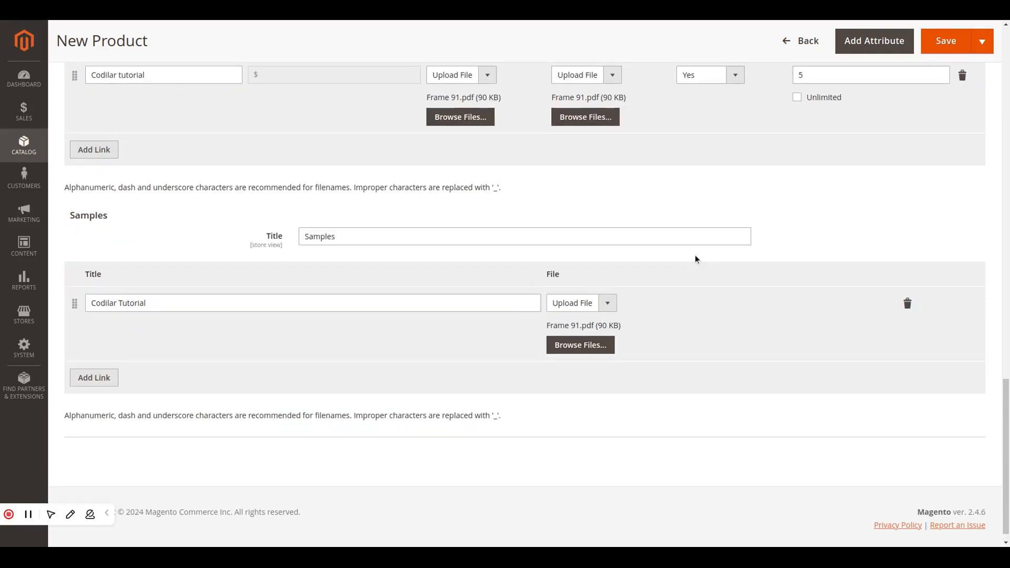
{"action": "scroll", "coordinate": [379, 409], "scroll_direction": "up", "scroll_amount": 10}
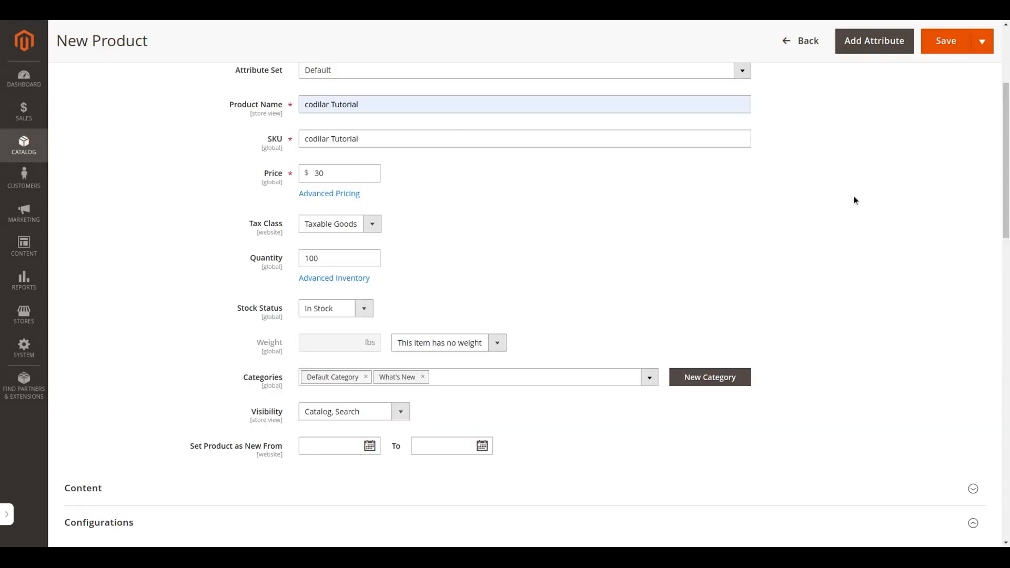
{"action": "left_click", "coordinate": [919, 128]}
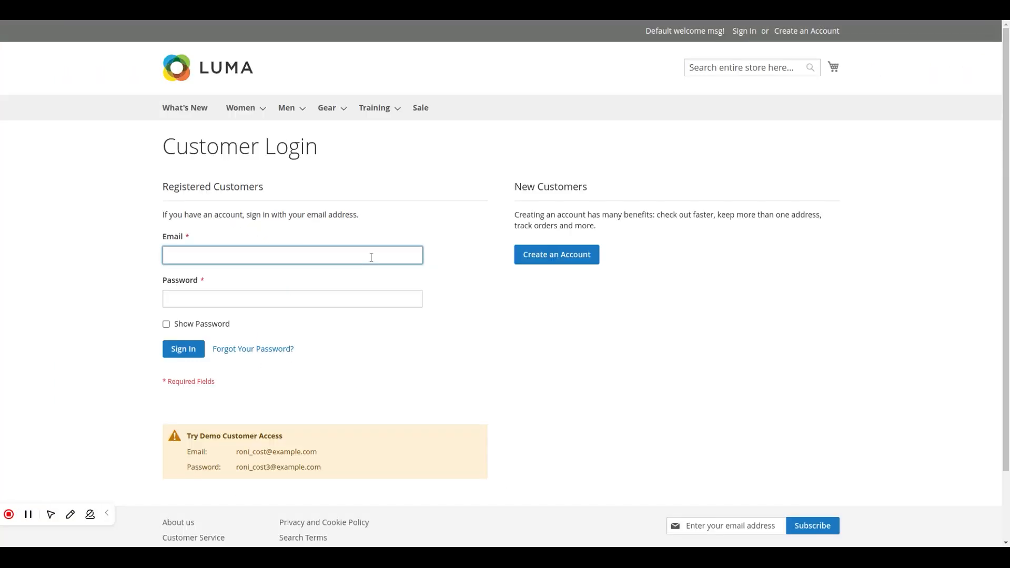
- Sign in to the Luma storefront as a registered customer with the account's email and password
{"action": "left_click", "coordinate": [348, 298]}
{"action": "type", "text": "•••••••••"}
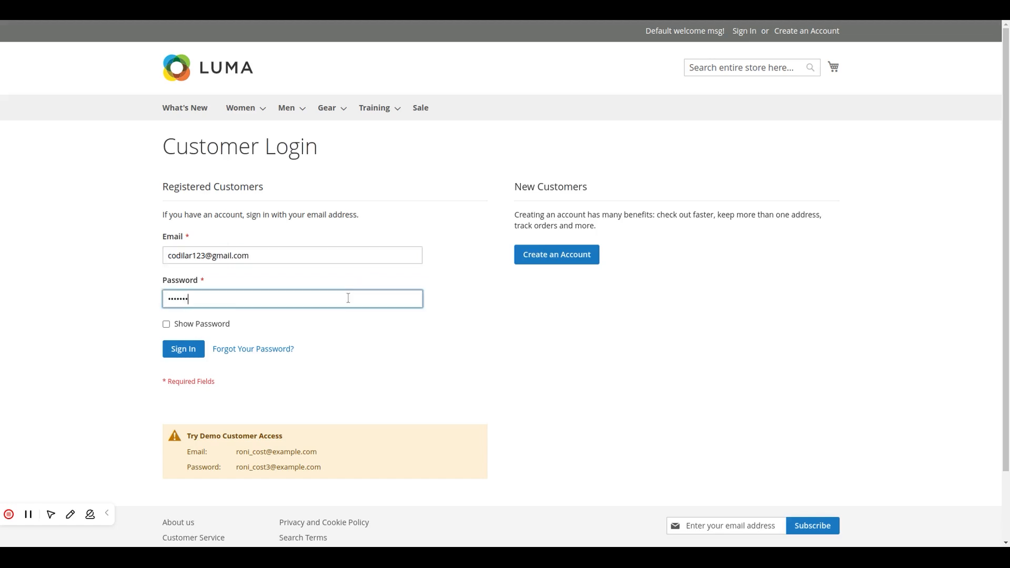
{"action": "left_click", "coordinate": [195, 345]}
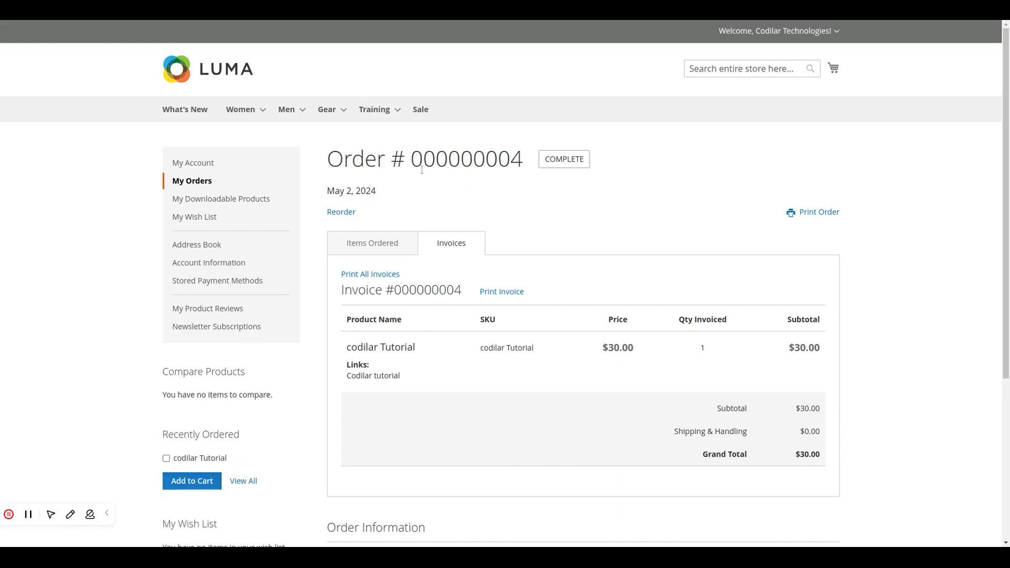
- Review the invoice and order information of the customer's order for codilar Tutorial
{"action": "scroll", "coordinate": [390, 259], "scroll_direction": "down", "scroll_amount": 5}
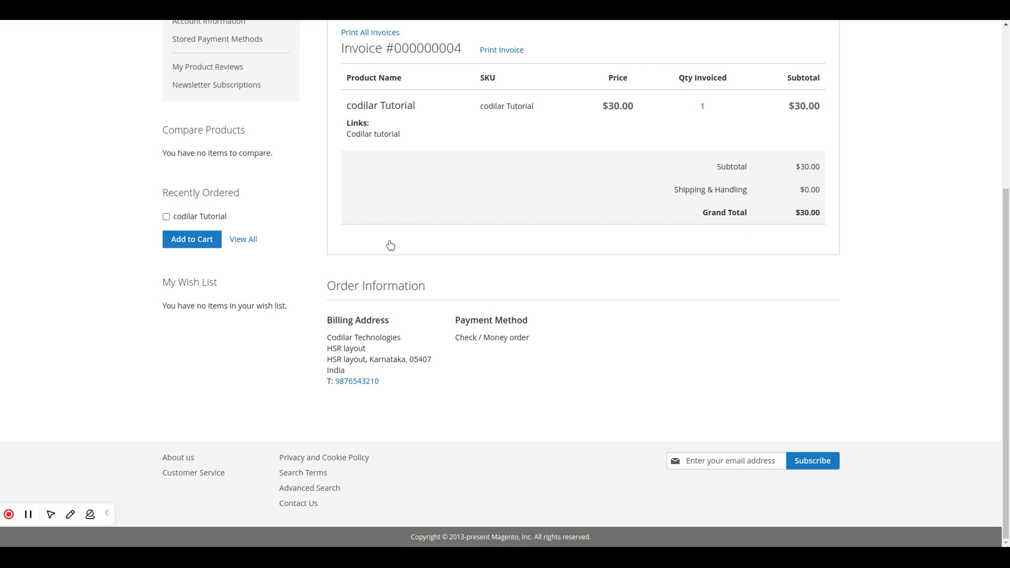
{"action": "scroll", "coordinate": [390, 245], "scroll_direction": "up", "scroll_amount": 3}
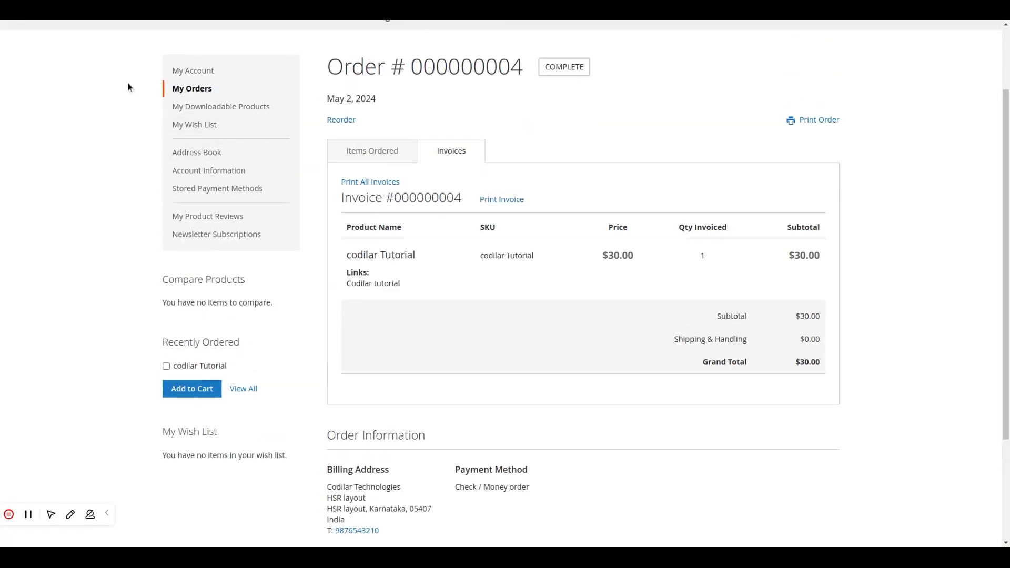